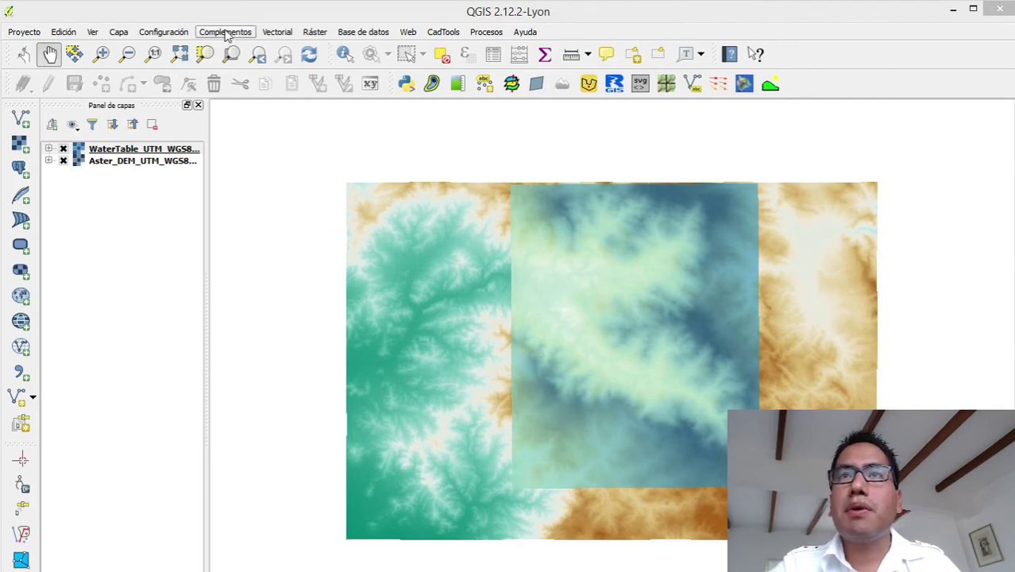
Open the Administrar e instalar complementos plugin manager from the Complementos menu.
click(226, 33)
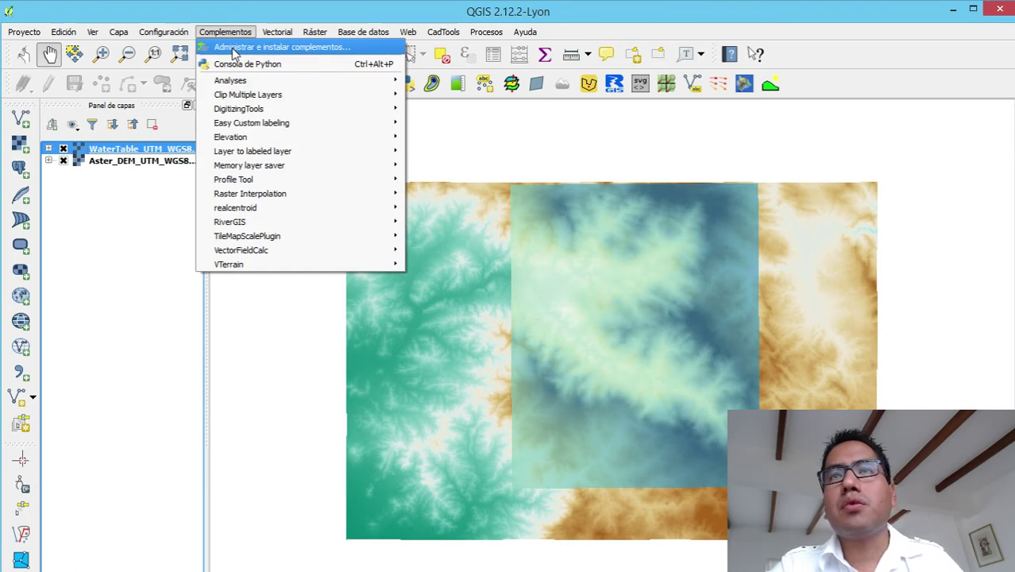
click(235, 49)
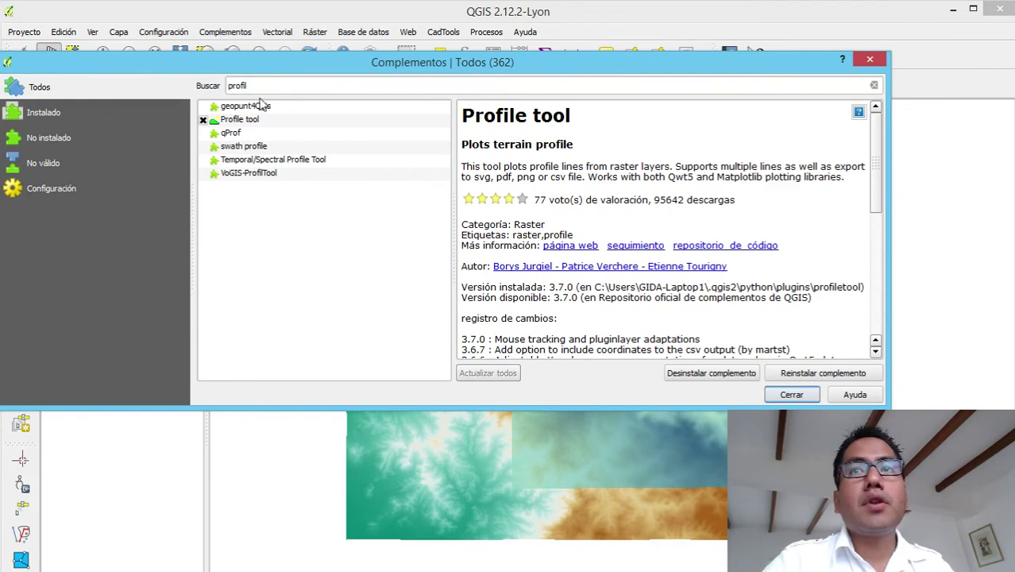
Replace the search text with 'profile' and show the Profile tool plugin's details.
drag(261, 85, 201, 92)
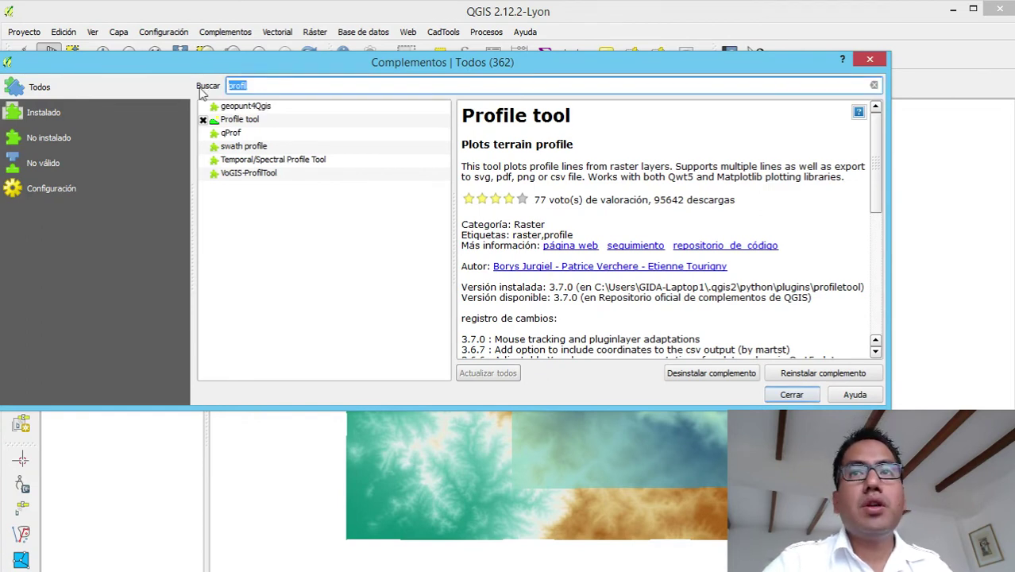
text(pr)
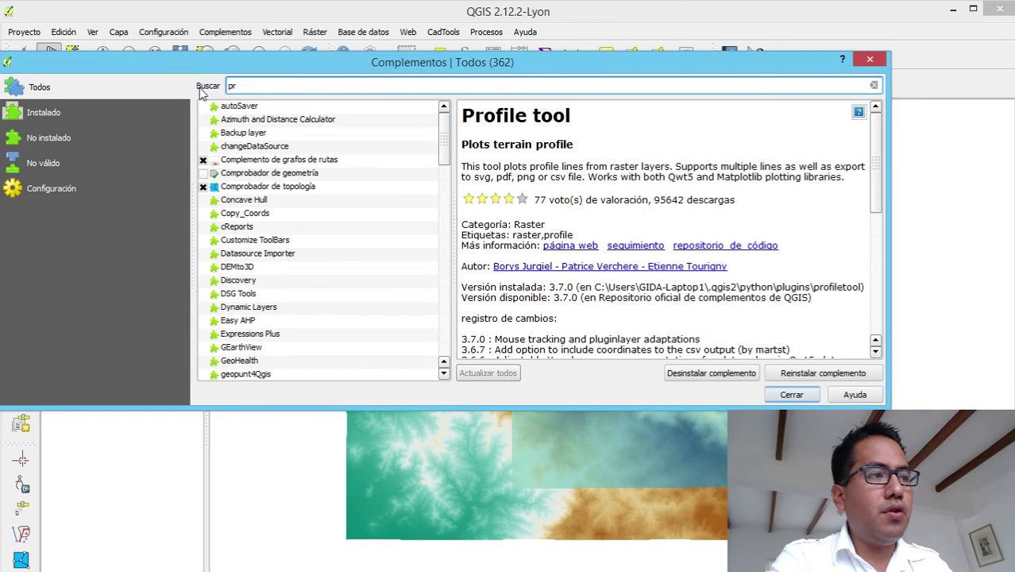
text(ofile)
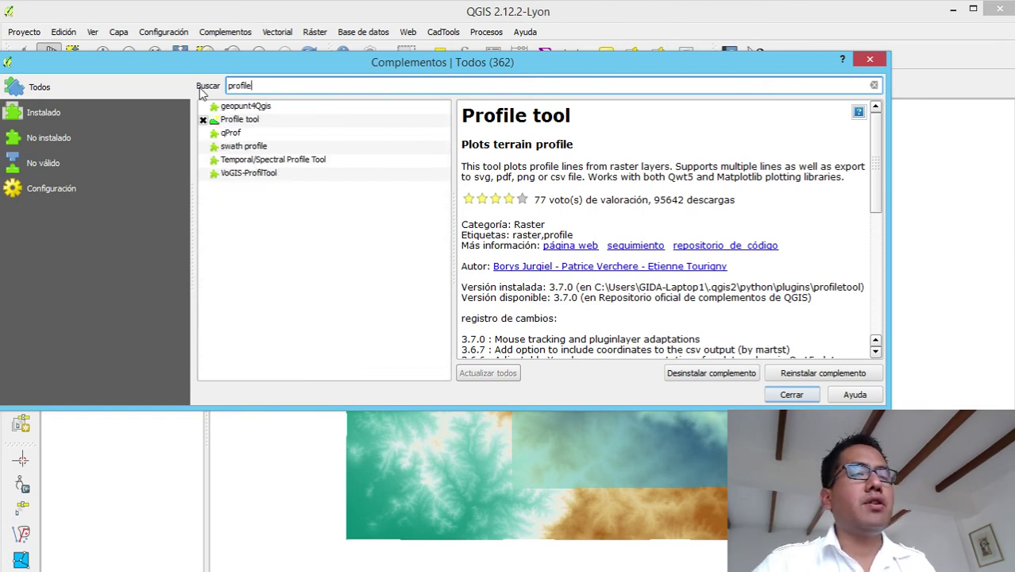
click(280, 123)
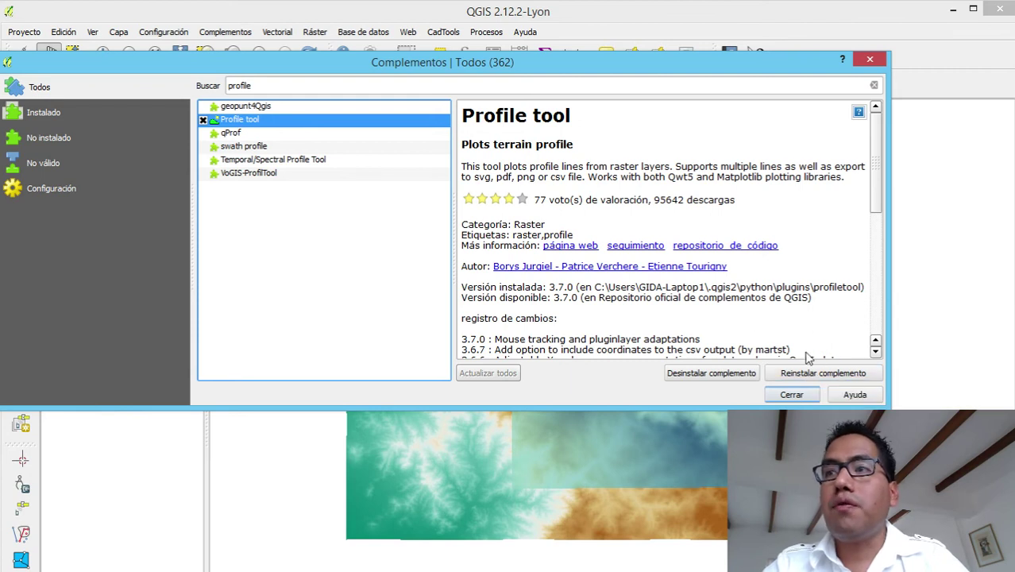
Reinstall Profile tool 3.7.0 using Reinstalar complemento.
click(840, 374)
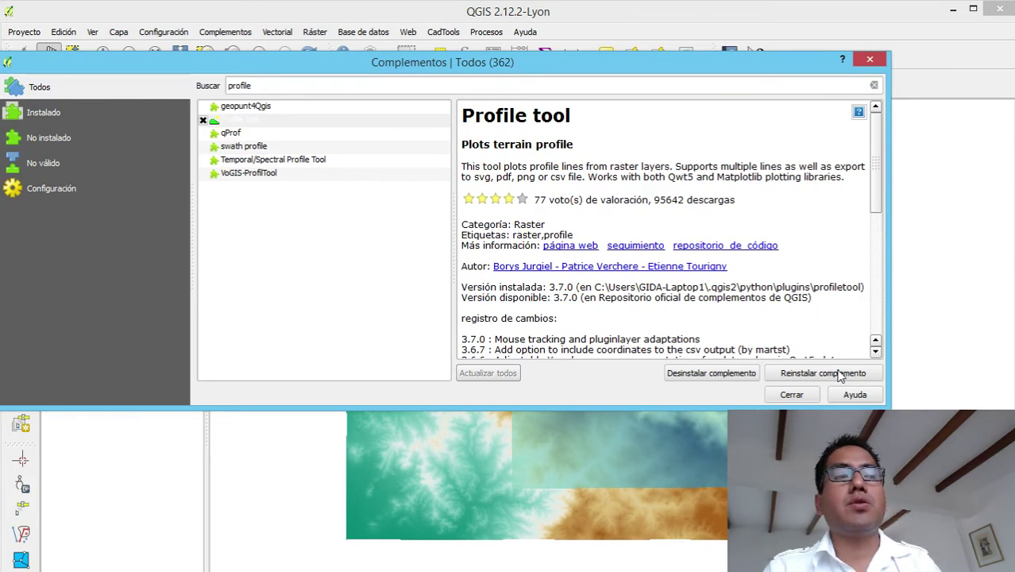
click(840, 374)
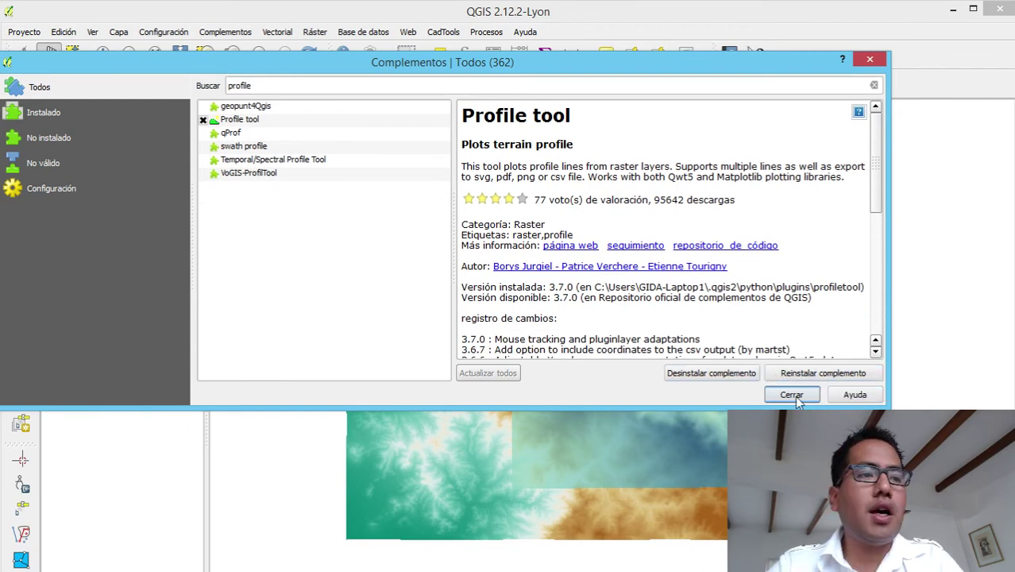
Close the plugin manager and look through the Complementos, Web and Procesos menus for Profile Tool.
click(792, 395)
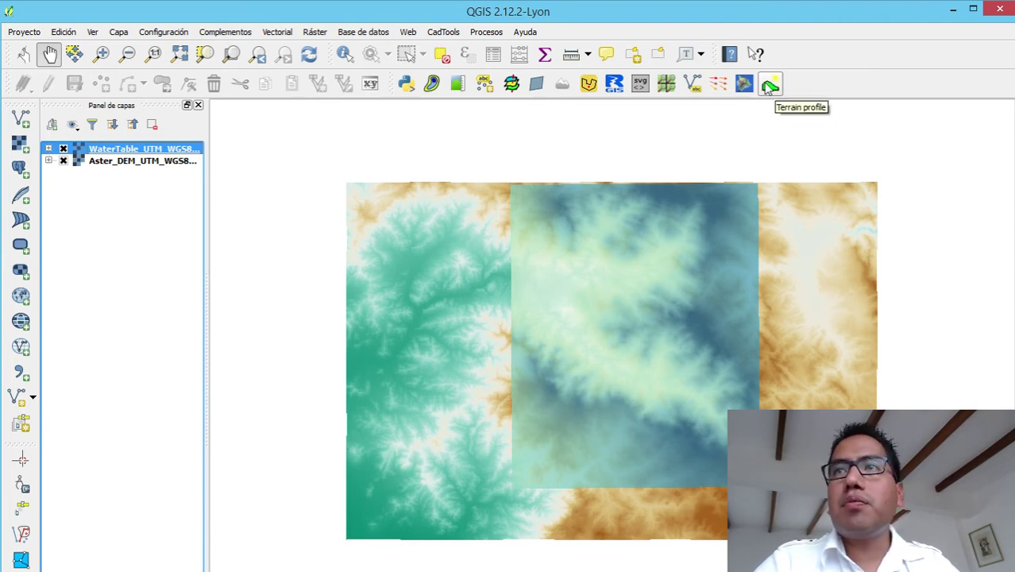
click(242, 34)
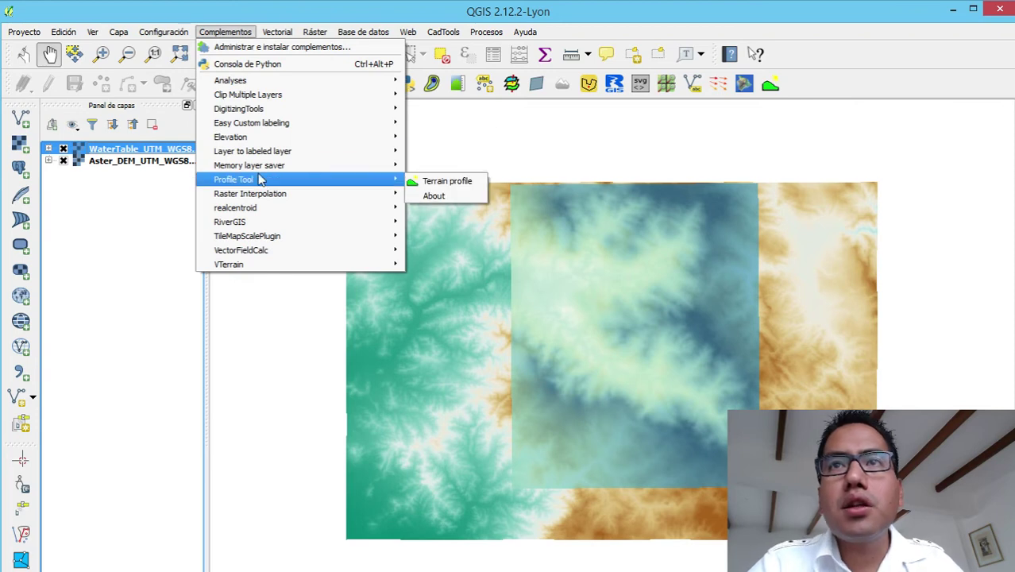
mouse_move(263, 139)
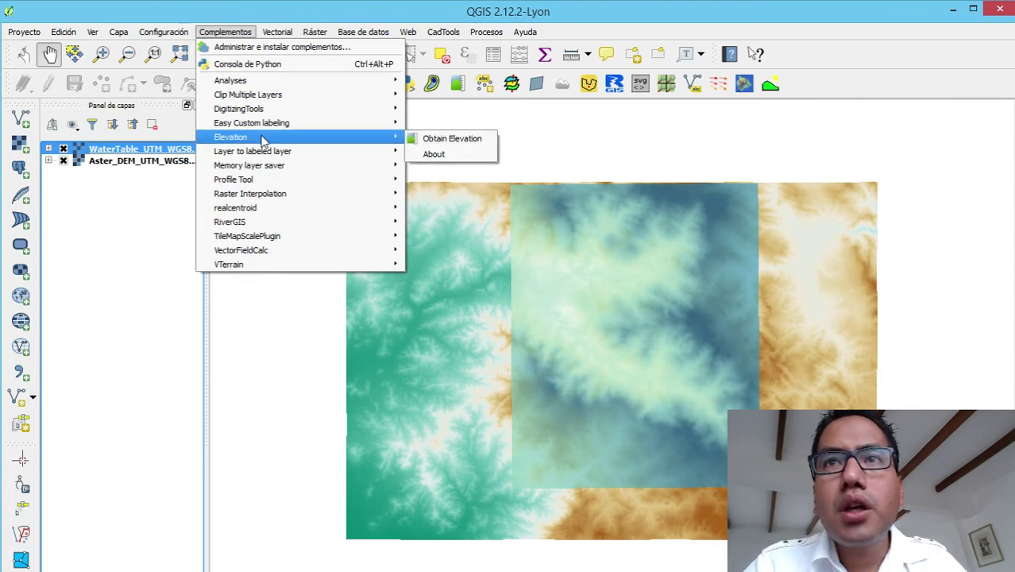
mouse_move(267, 251)
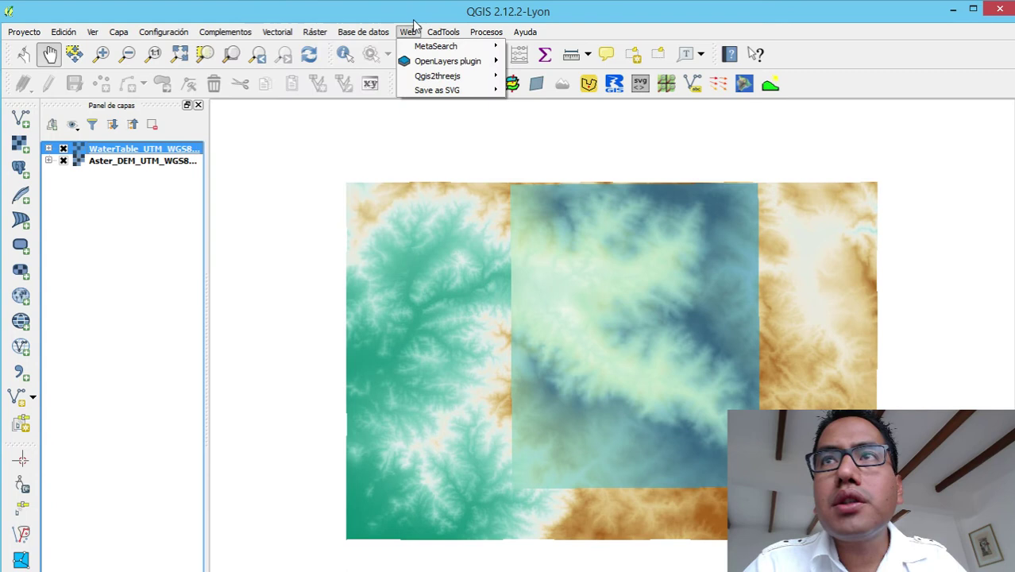
mouse_move(486, 32)
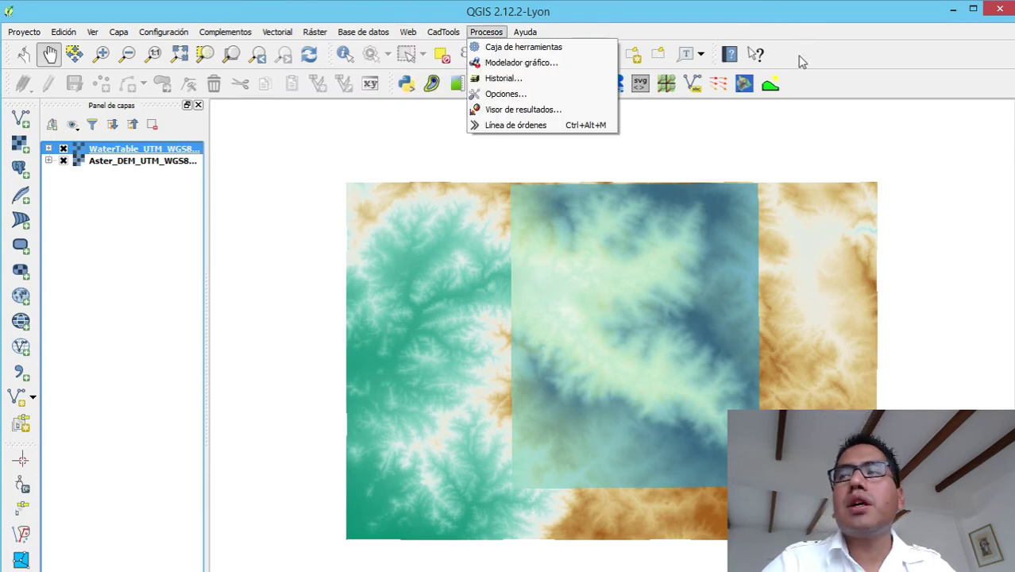
Check the panels and toolbars list, then zoom to full extent showing both rasters.
right_click(800, 60)
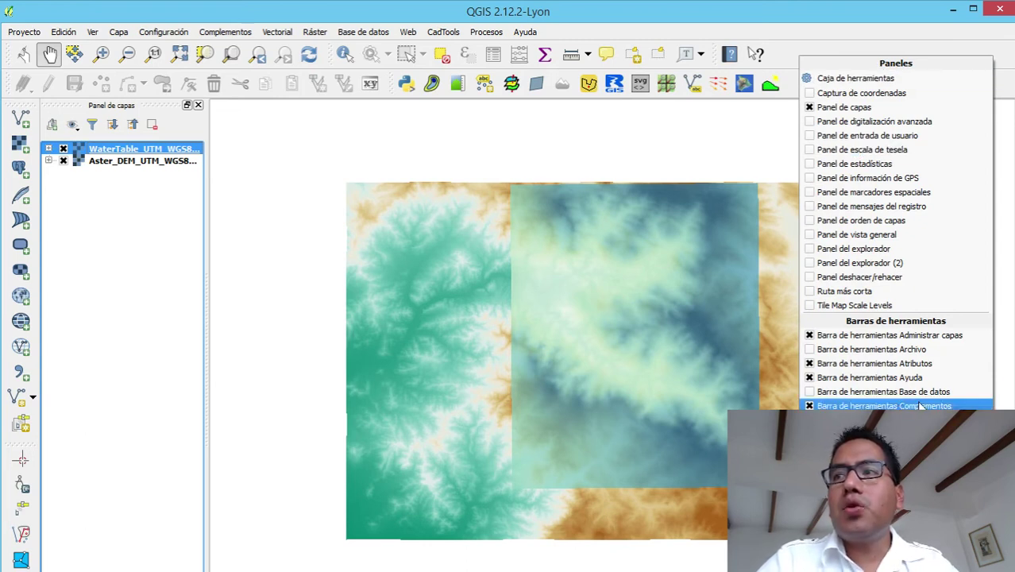
click(423, 158)
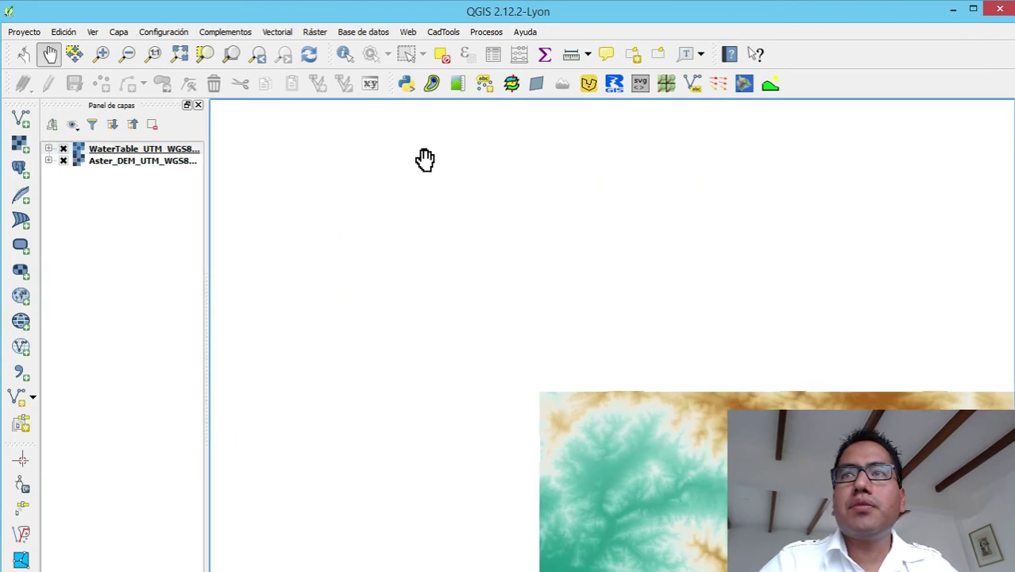
click(179, 54)
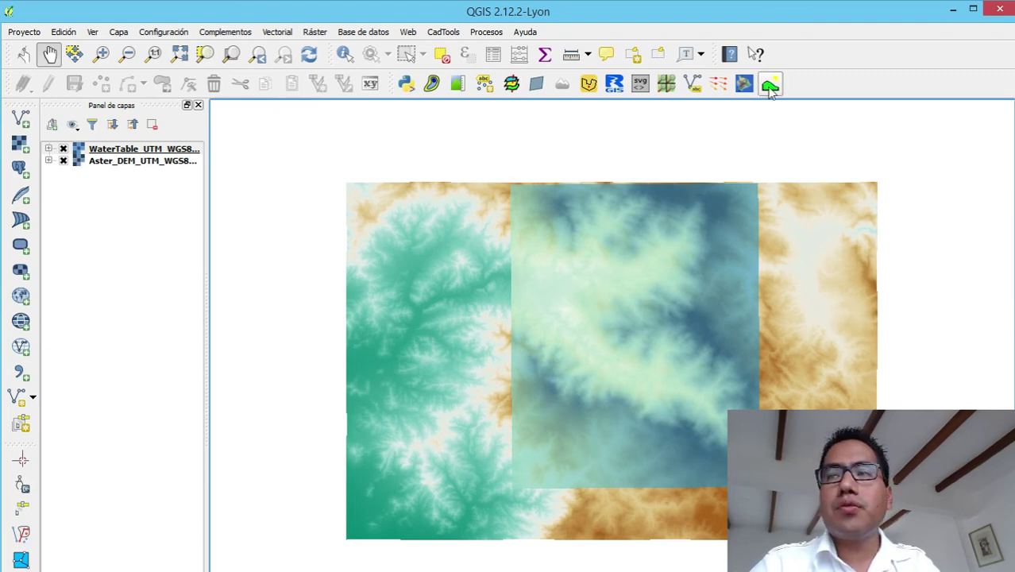
Launch Terrain profile for the Aster_DEM layer and dock the Profile Tool panel above the map.
click(116, 162)
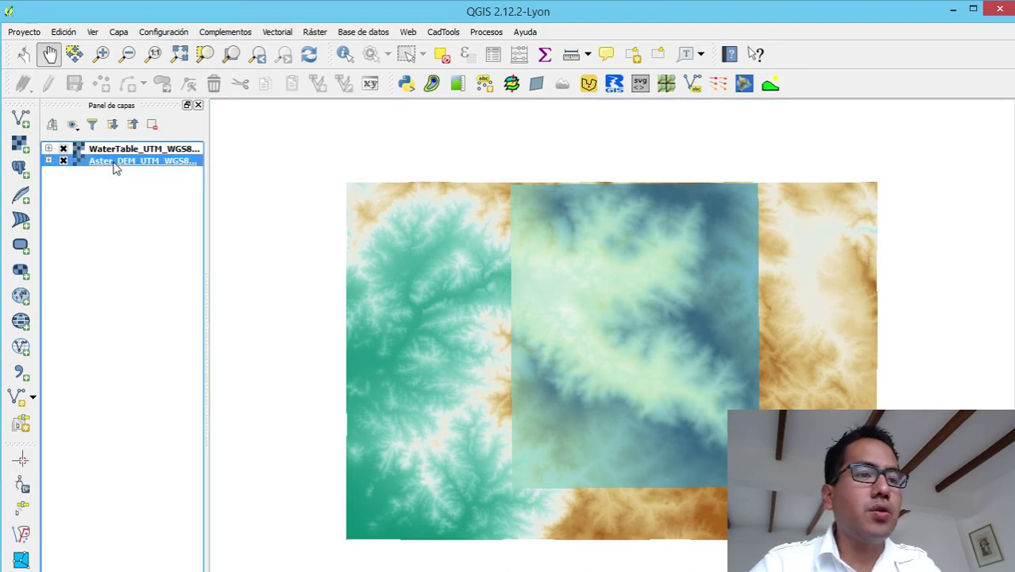
click(770, 86)
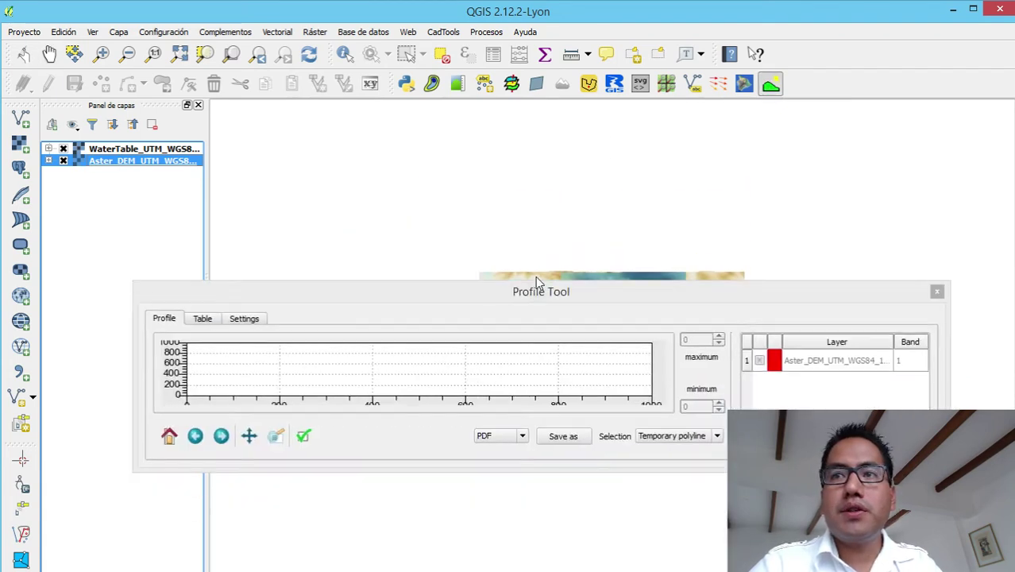
drag(536, 284, 610, 125)
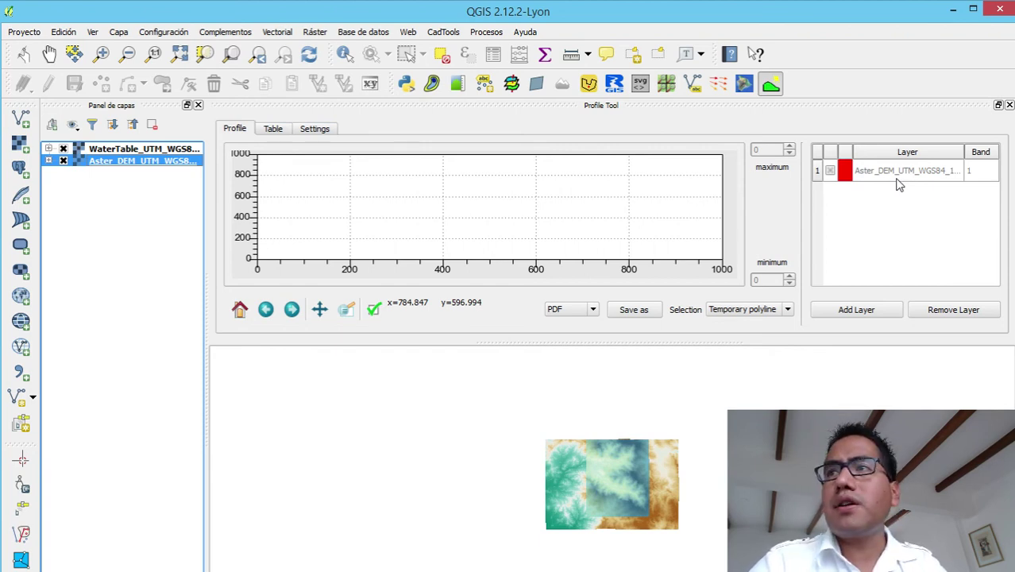
Add Aster DEM again and WaterTable to the Profile Tool layer list.
click(857, 310)
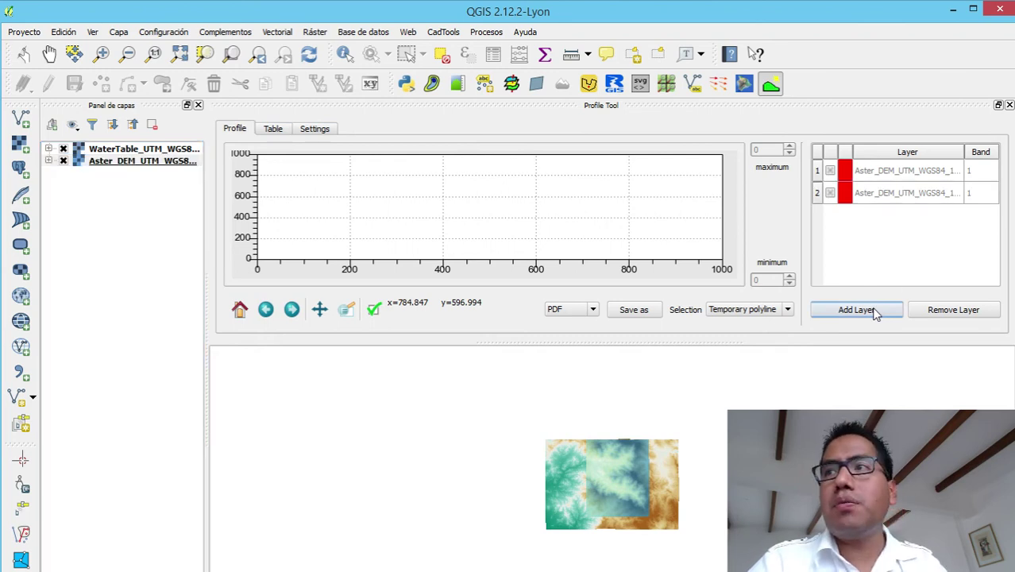
click(161, 151)
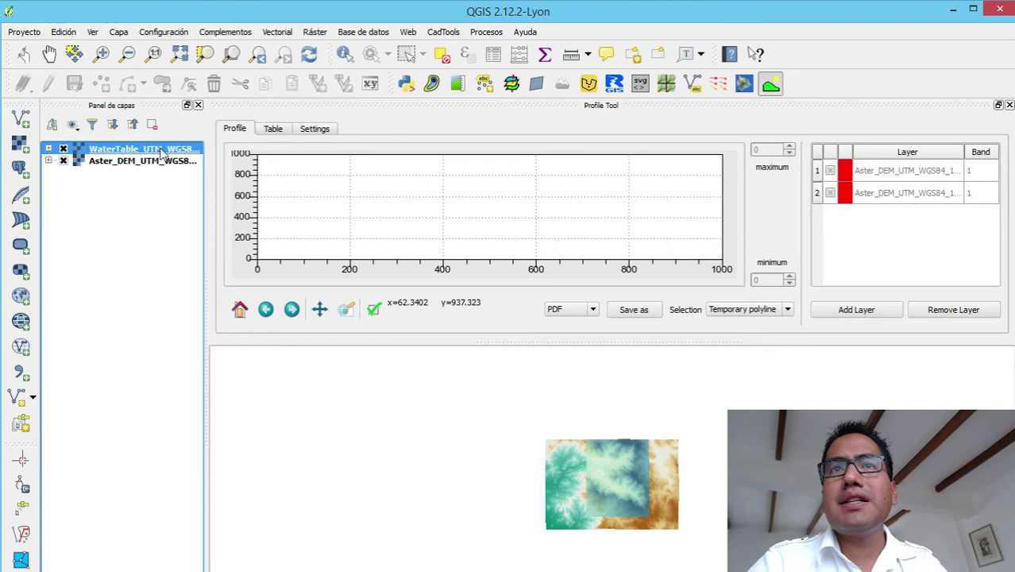
click(854, 313)
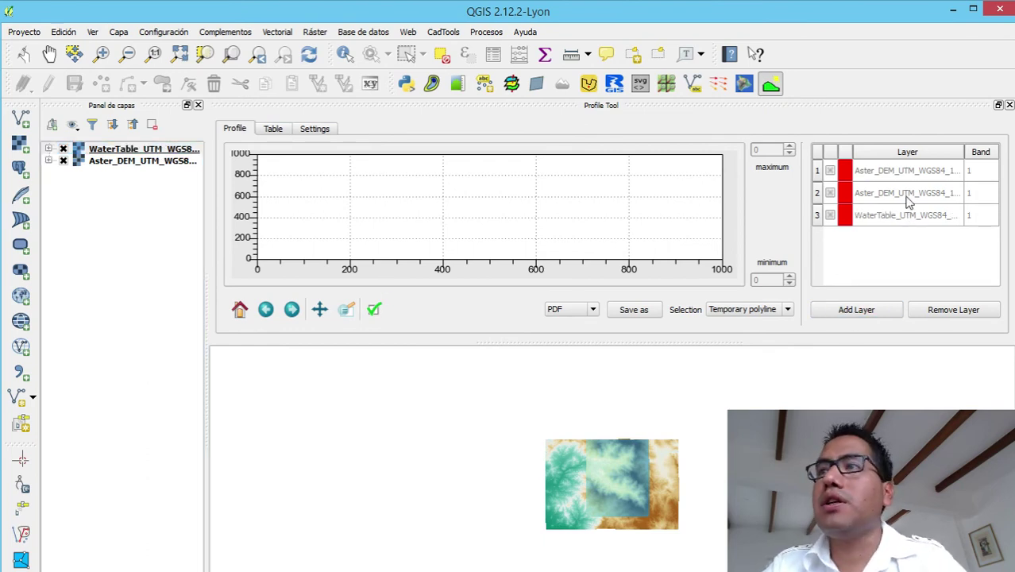
Uncheck all profile layers except the second Aster DEM entry.
click(830, 194)
click(830, 216)
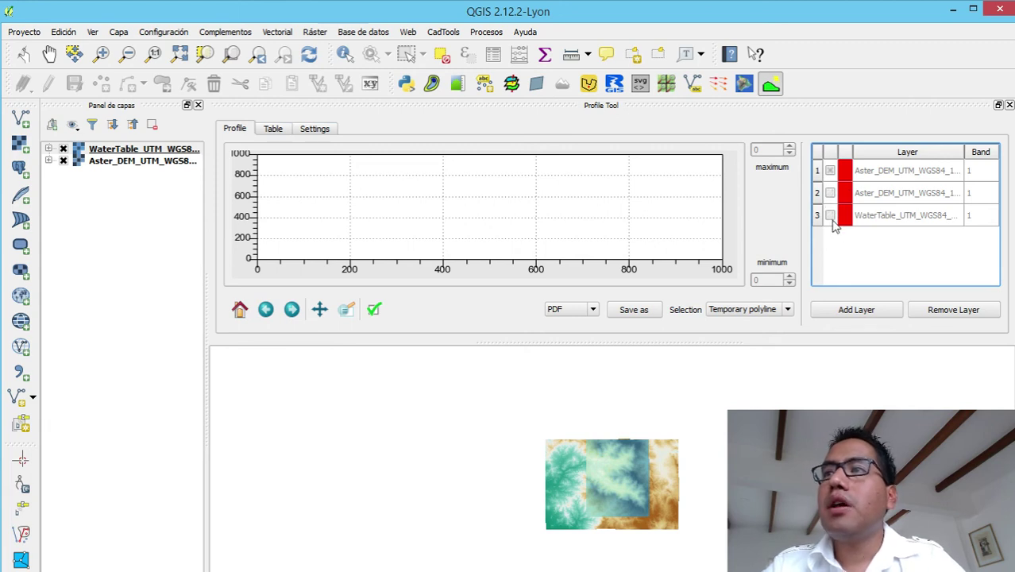
click(830, 172)
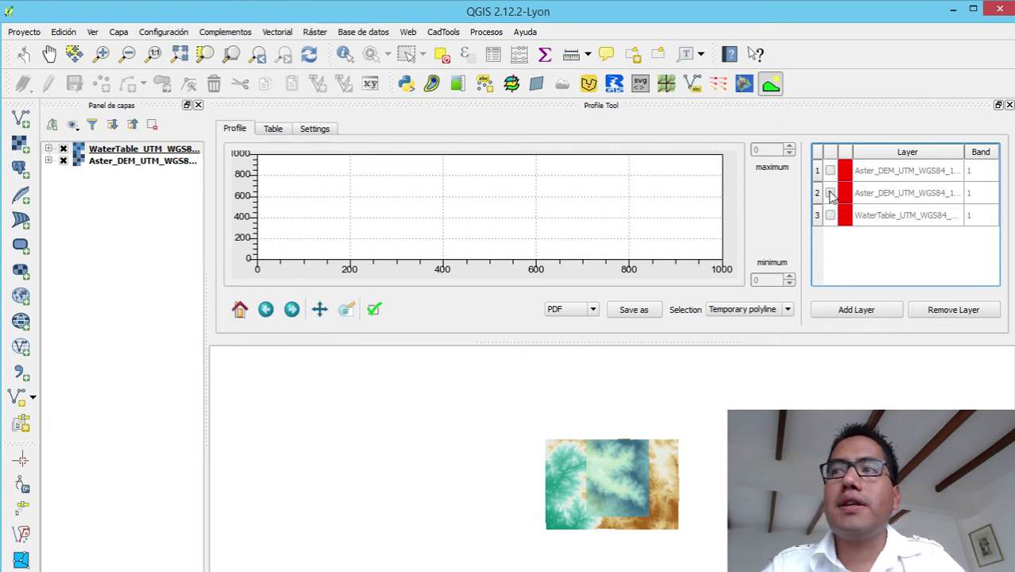
click(831, 195)
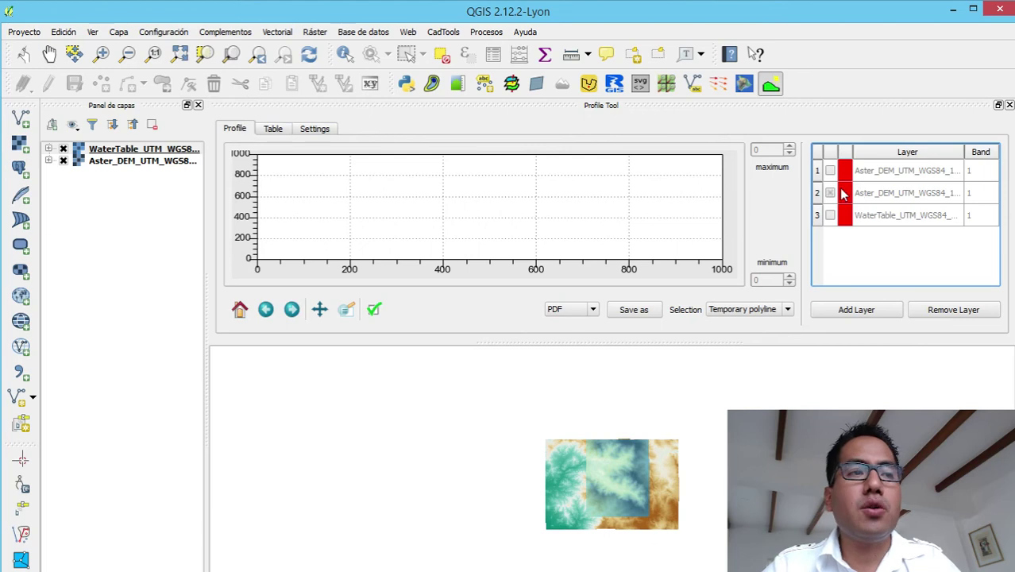
Remove the duplicate 1 : Aster_DEM_UTM_WGS84_17S entry from the Profile Tool list.
click(949, 309)
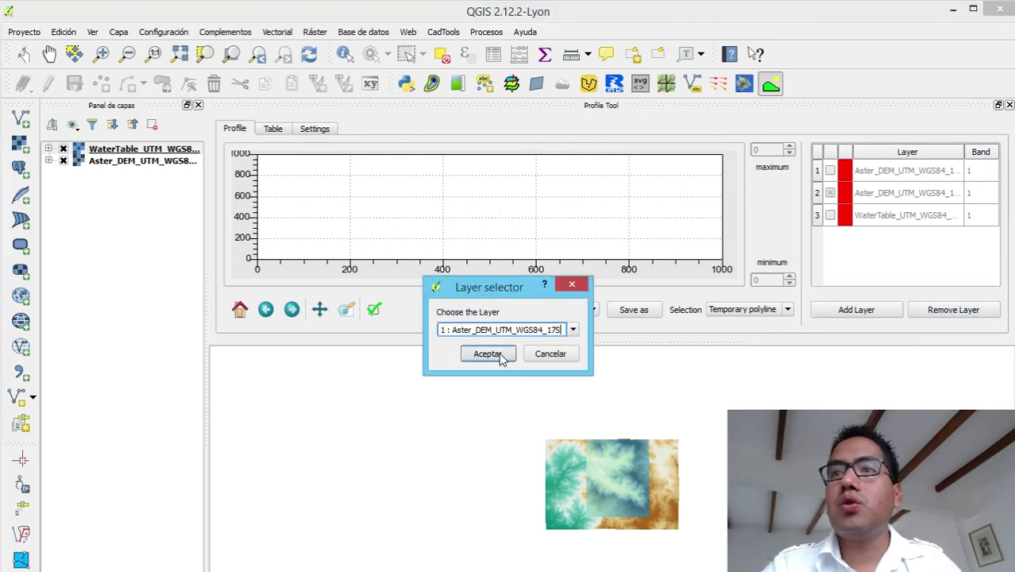
click(488, 353)
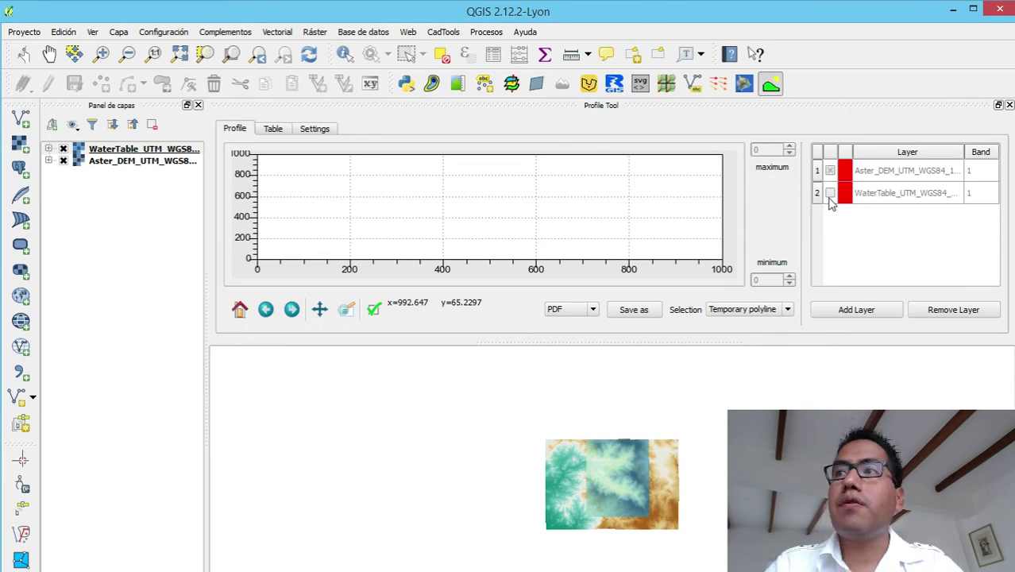
Set the Aster DEM profile colour to olive.
click(845, 170)
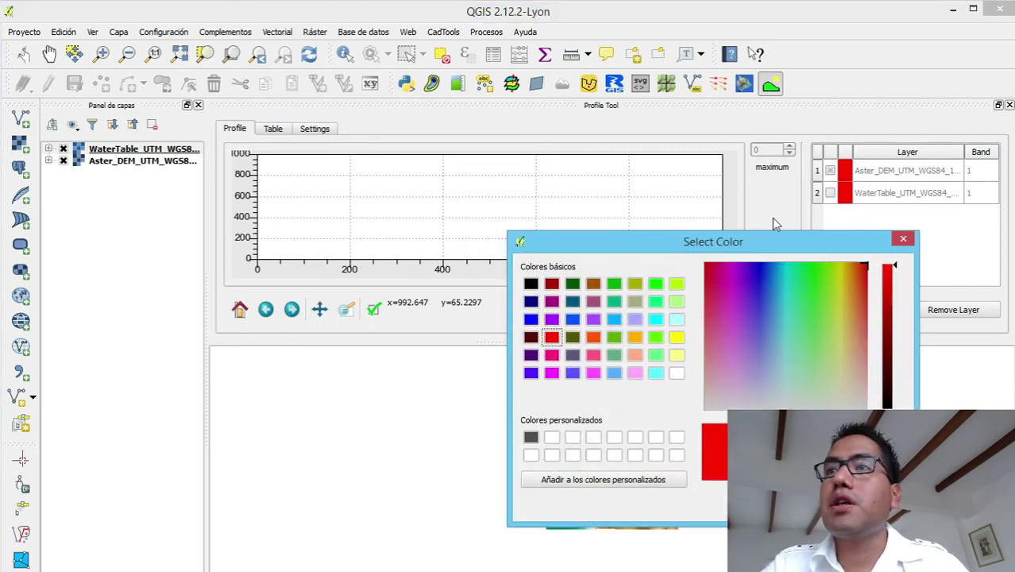
click(635, 303)
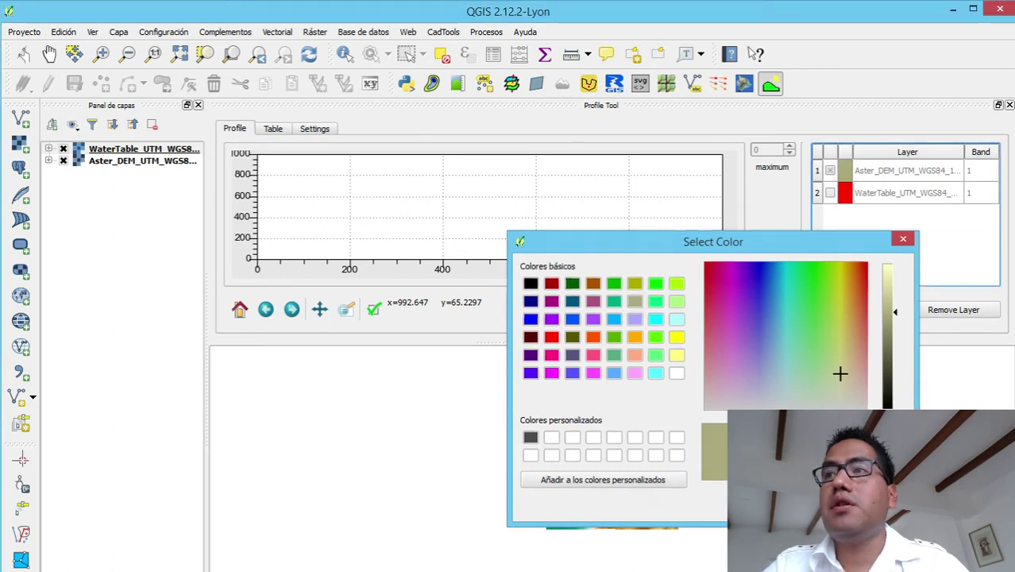
key(Return)
Set the WaterTable profile colour to light blue.
click(844, 194)
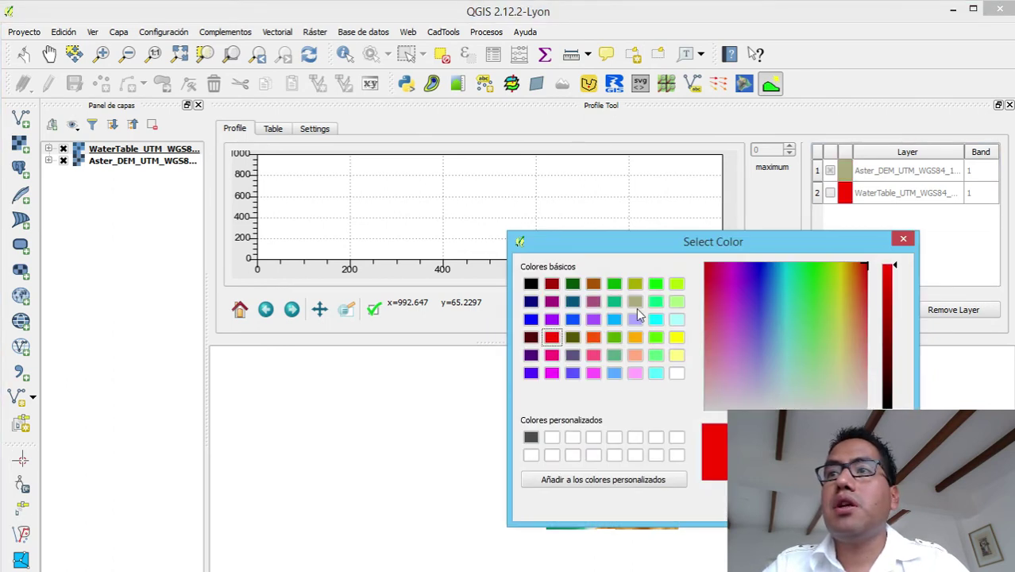
click(614, 373)
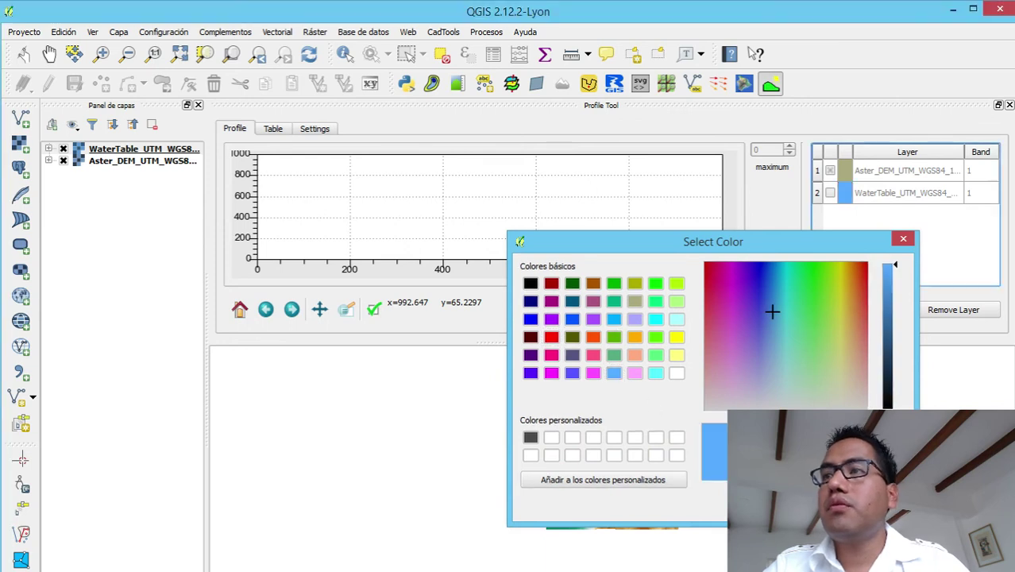
click(811, 510)
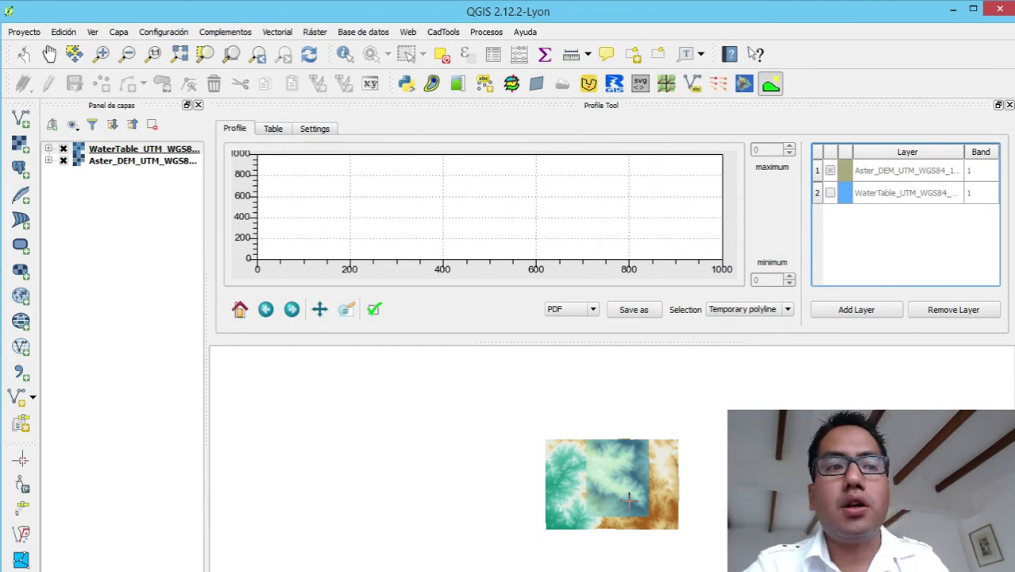
Zoom in and draw a line across the valley, plotting the DEM profile from 1624 to 3871.
scroll(628, 499, up, 1)
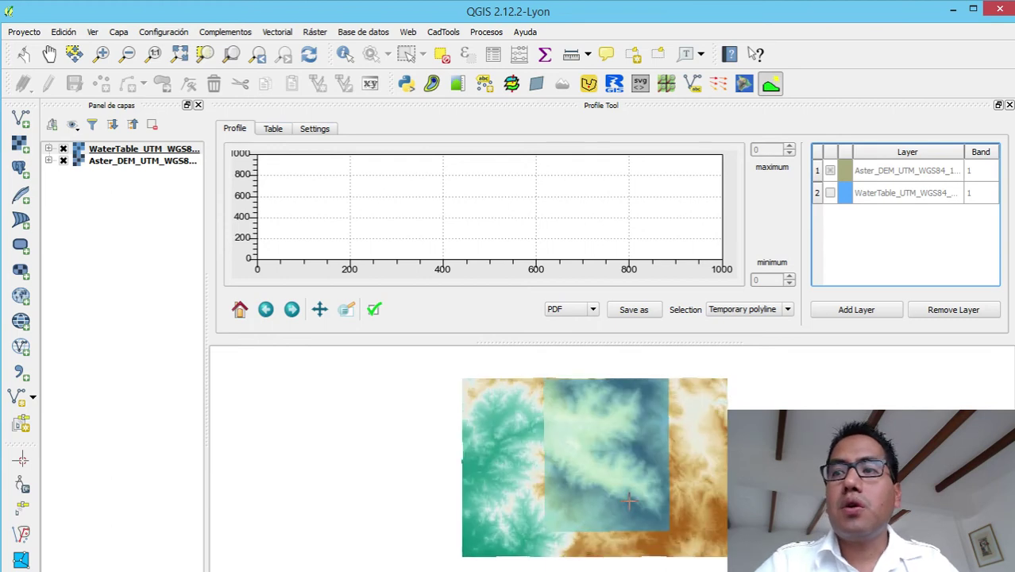
scroll(629, 499, up, 1)
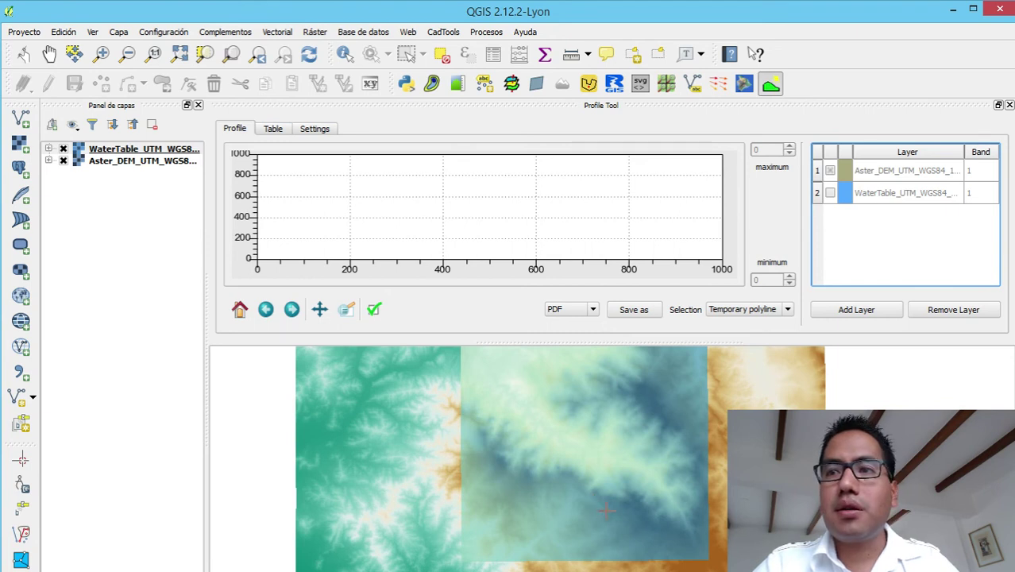
click(606, 510)
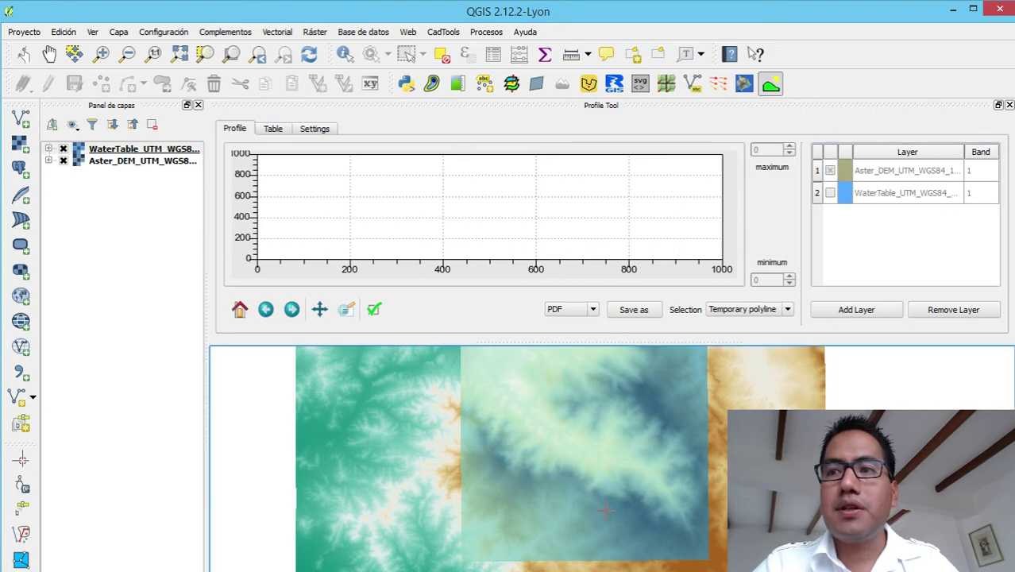
right_click(649, 408)
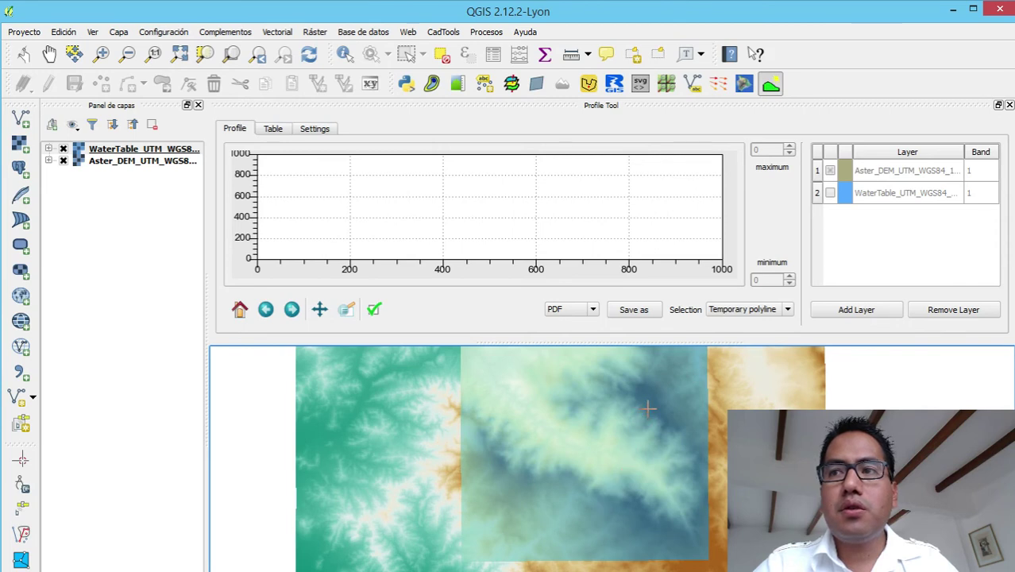
click(601, 520)
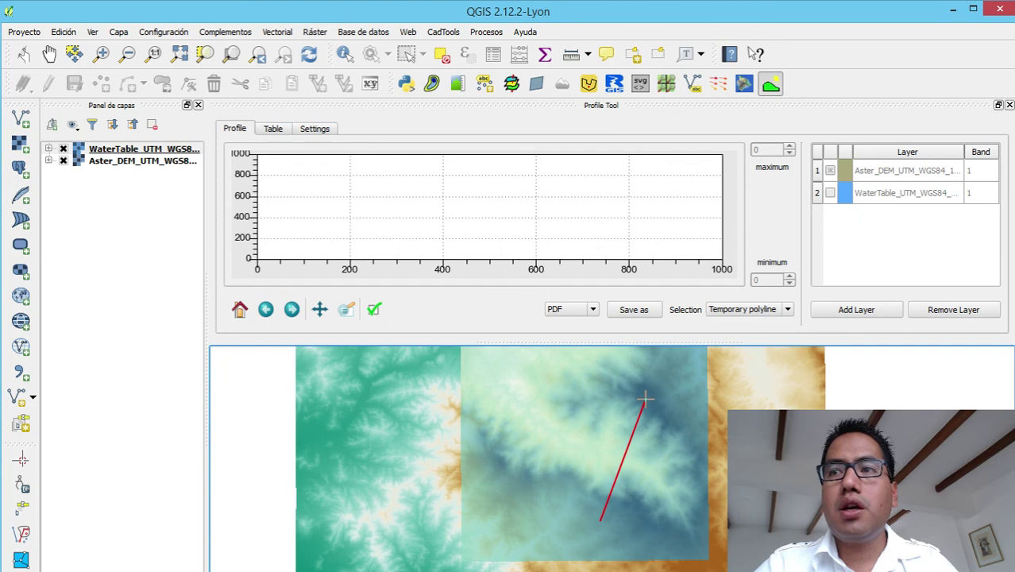
double_click(645, 400)
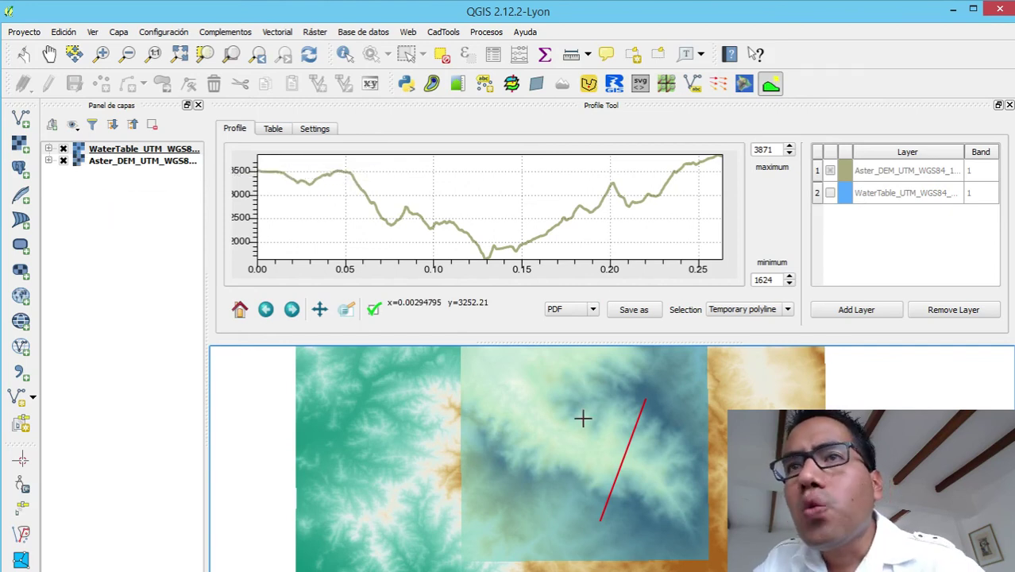
Enable WaterTable and redraw the cross-section so both profiles plot, spanning 1578 to 3798.
click(831, 197)
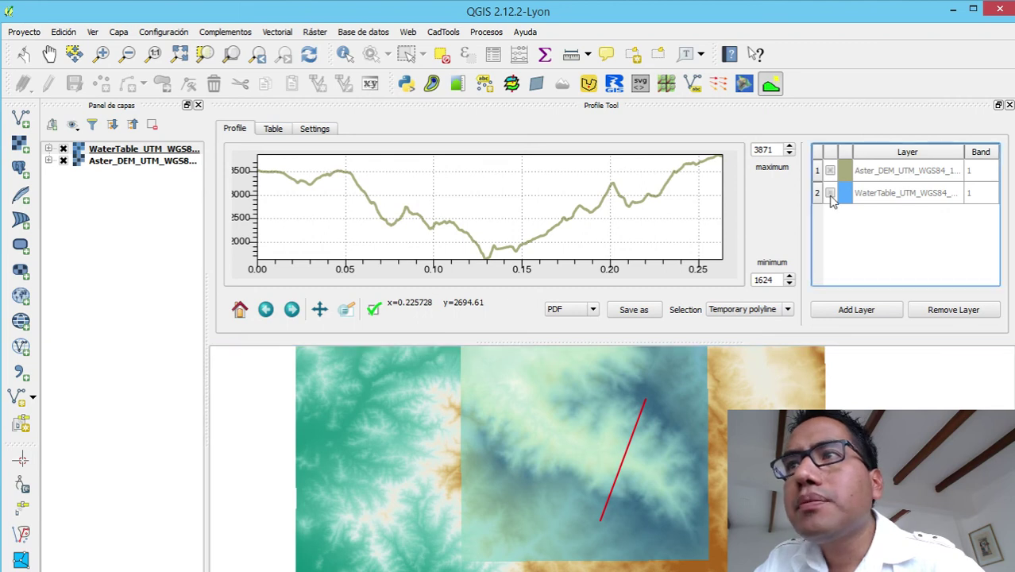
click(585, 501)
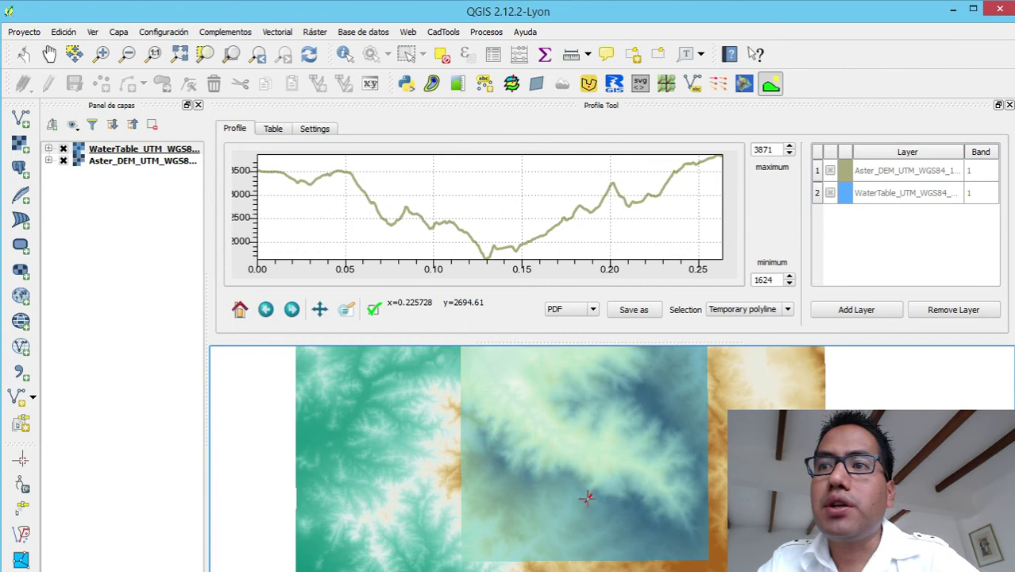
double_click(649, 414)
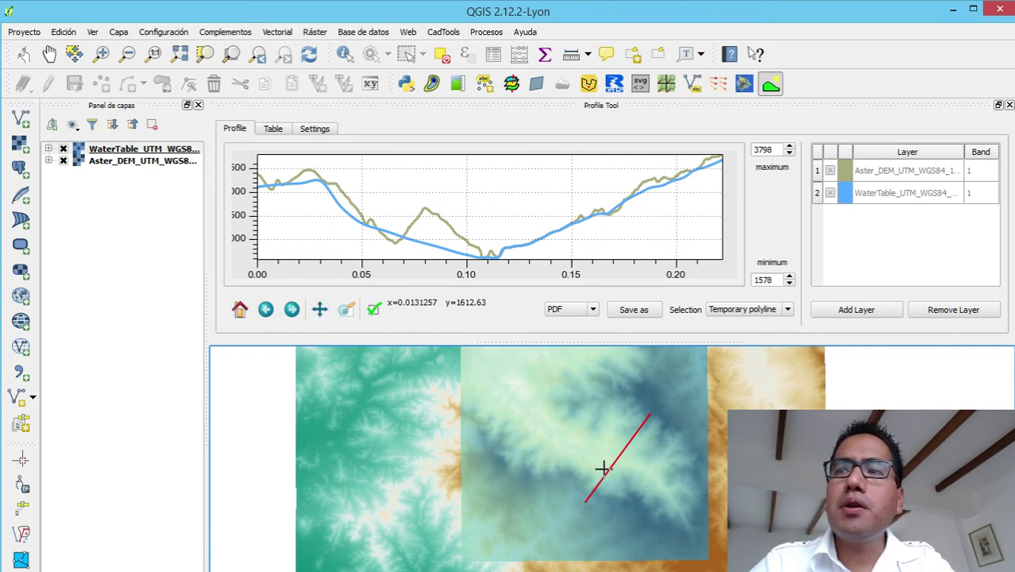
Trace a four-vertex polyline down the valley, plotting DEM and water table profiles spanning 739 to 3359.
click(687, 513)
click(662, 489)
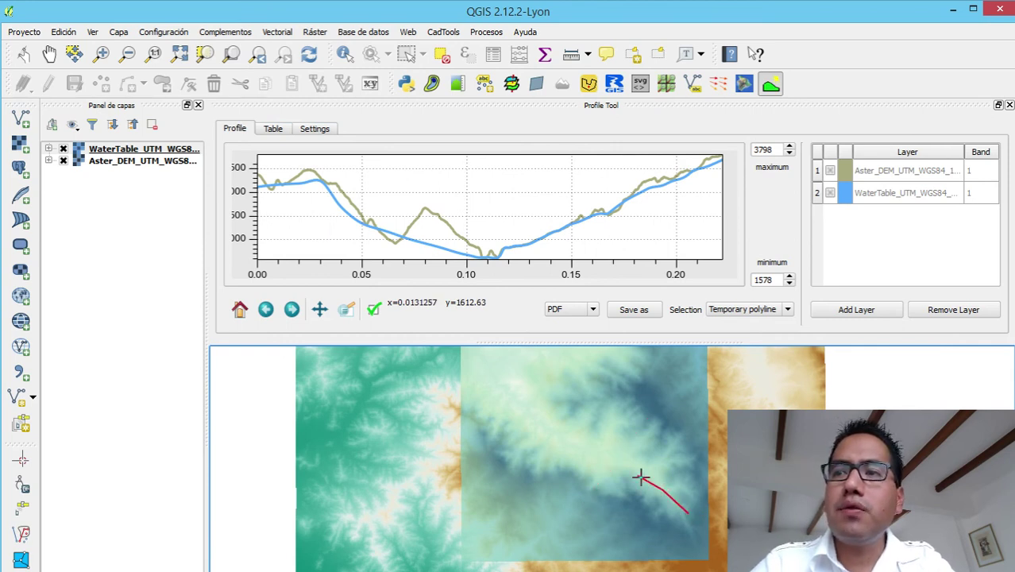
click(564, 438)
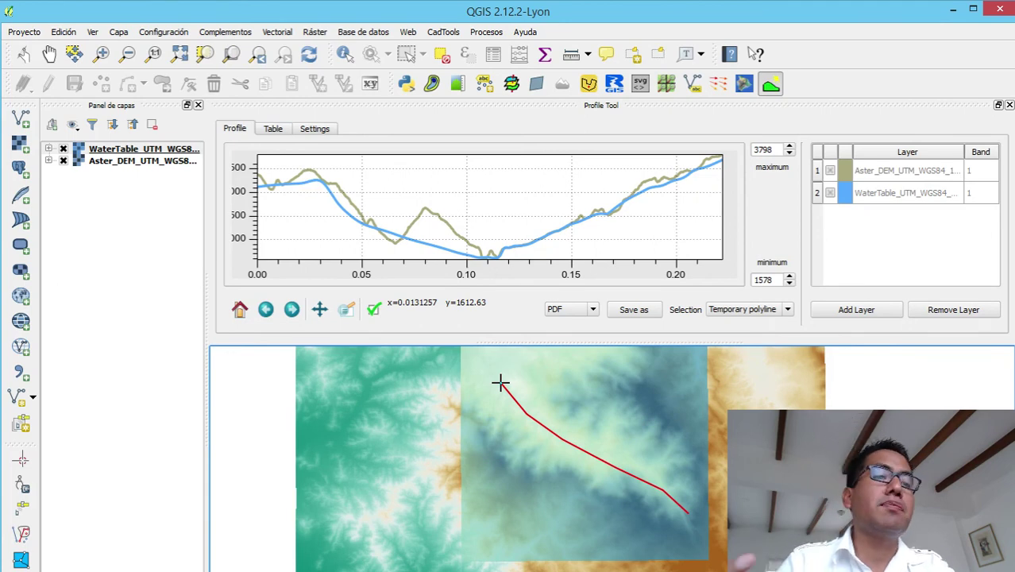
double_click(501, 383)
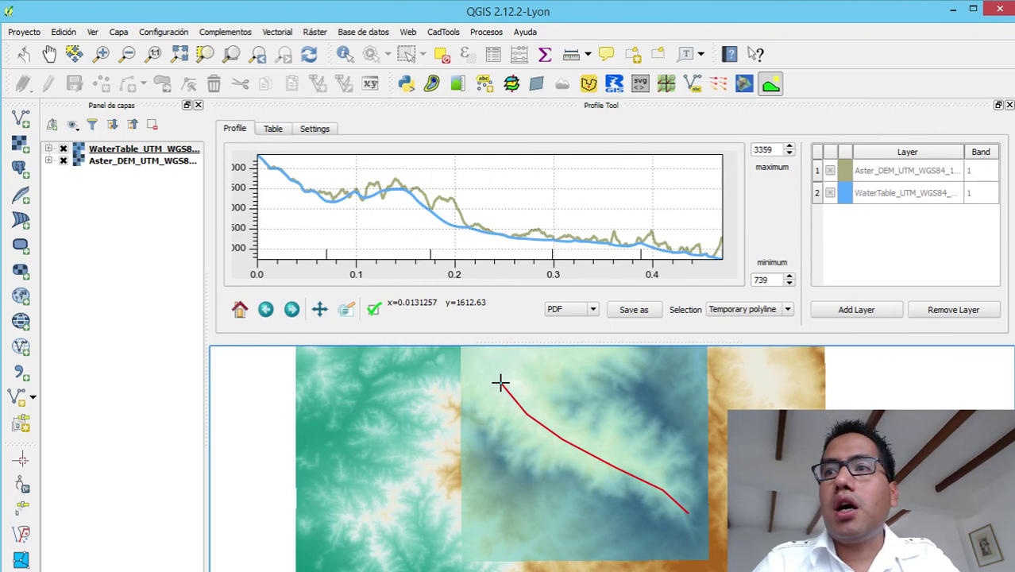
Draw a straight two-point line across the valley, replotting both profiles over 1310 to 3593.
click(550, 522)
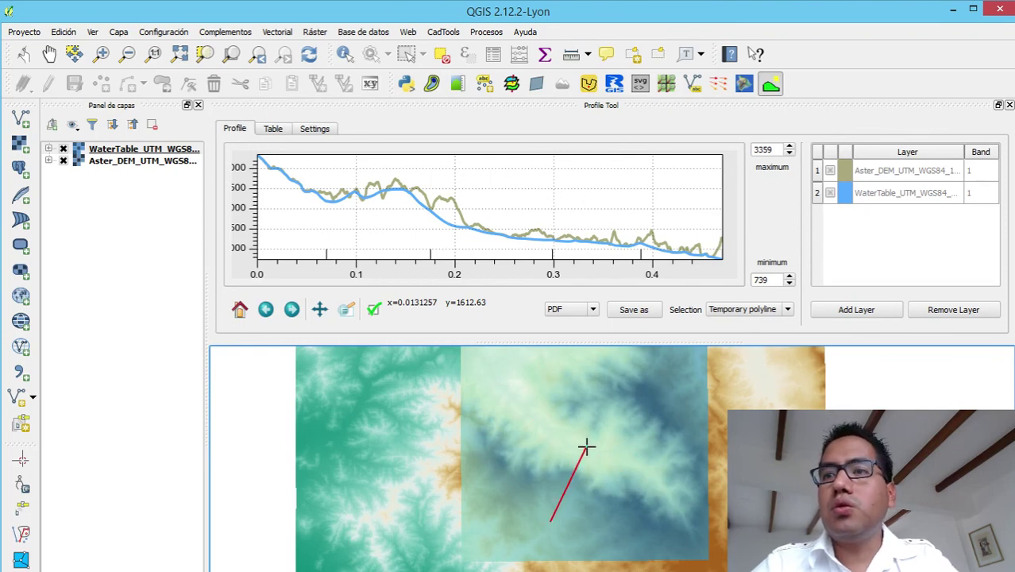
double_click(603, 403)
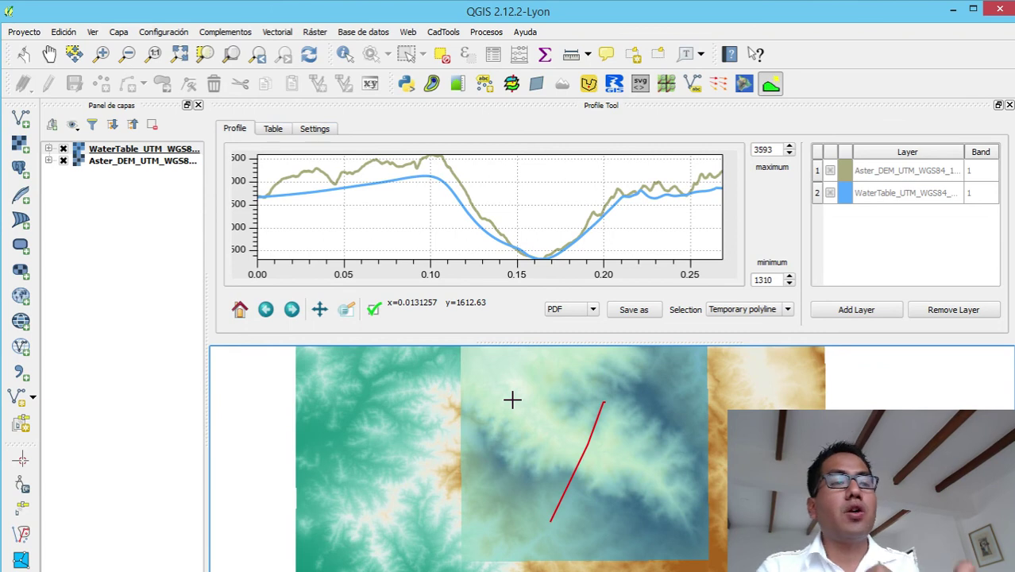
Show the Profile Tool values as tables and copy the Aster DEM table to the clipboard.
click(274, 128)
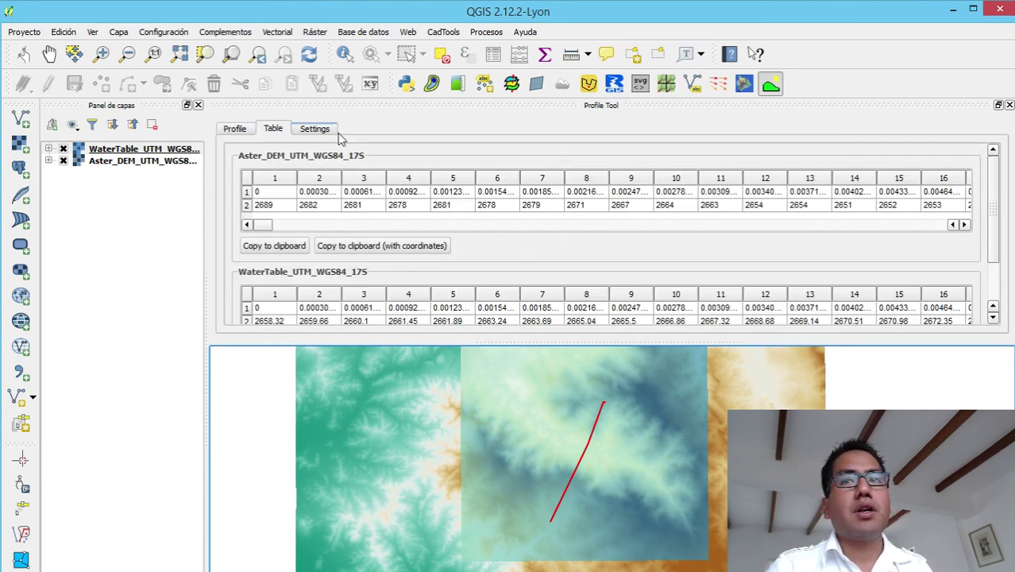
click(307, 247)
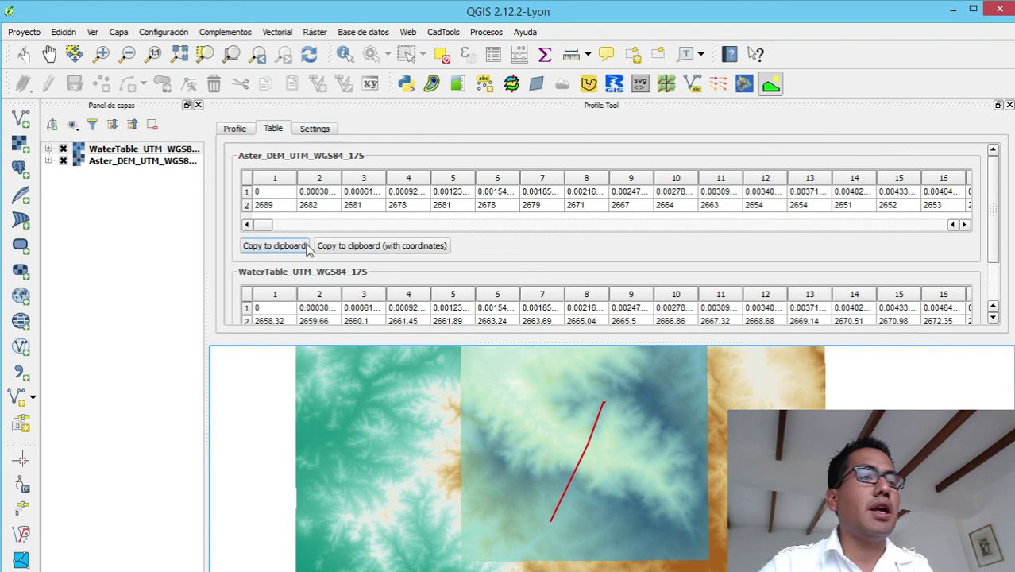